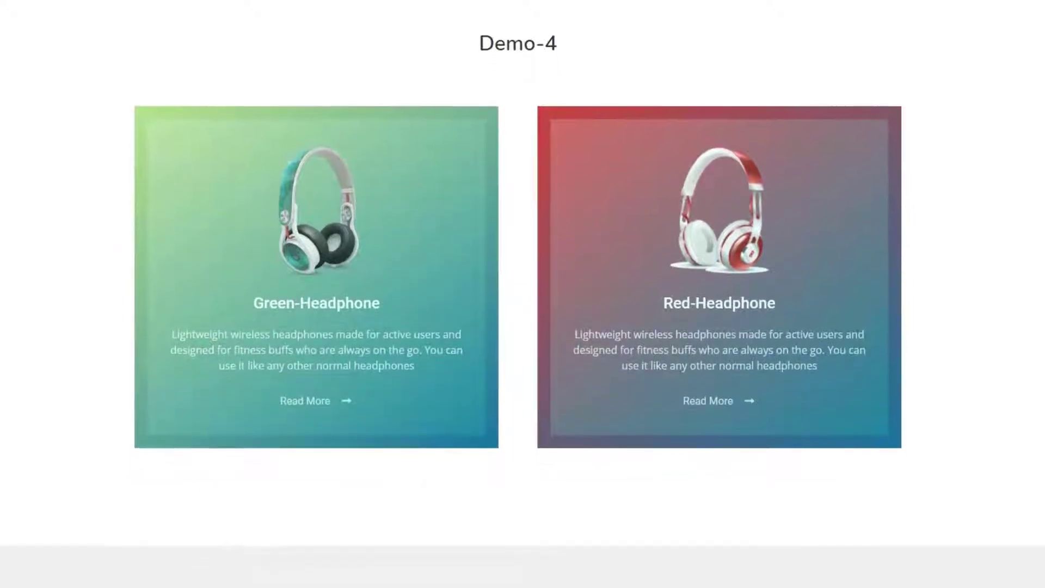
scroll(522, 294, "down", 2)
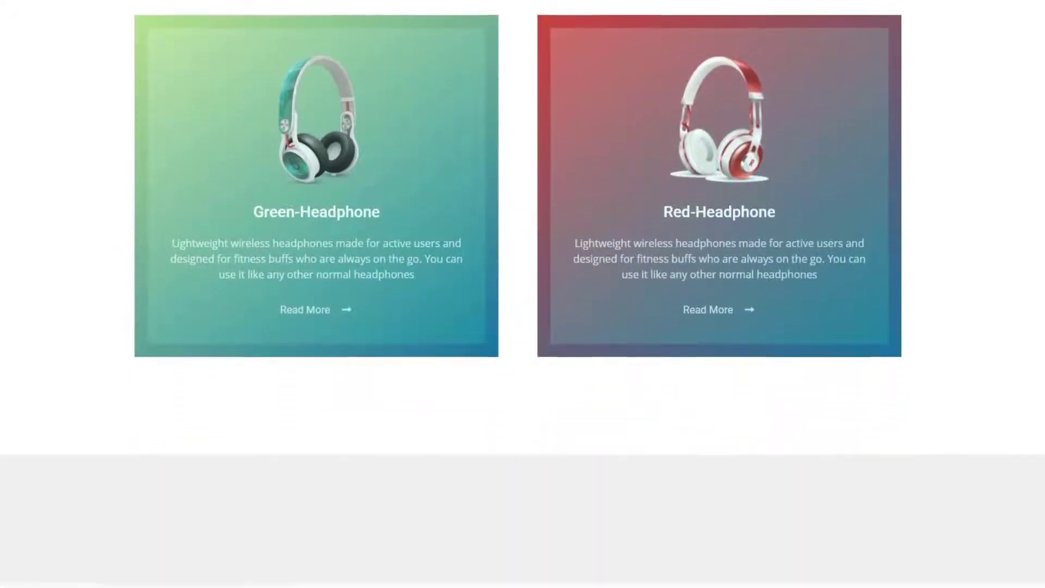
scroll(522, 294, "down", 2)
scroll(523, 294, "down", 2)
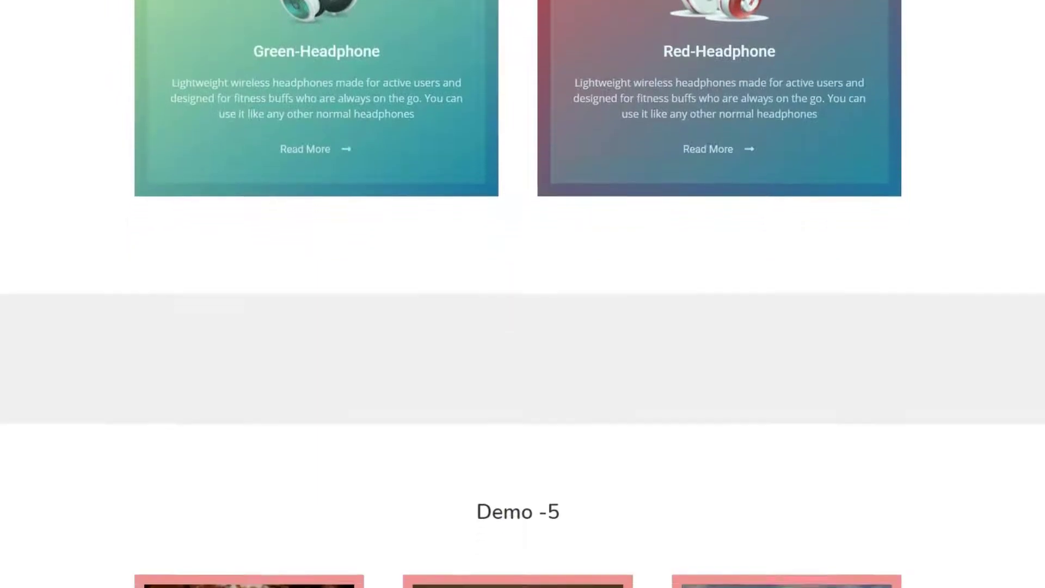
scroll(523, 294, "down", 2)
scroll(523, 295, "down", 2)
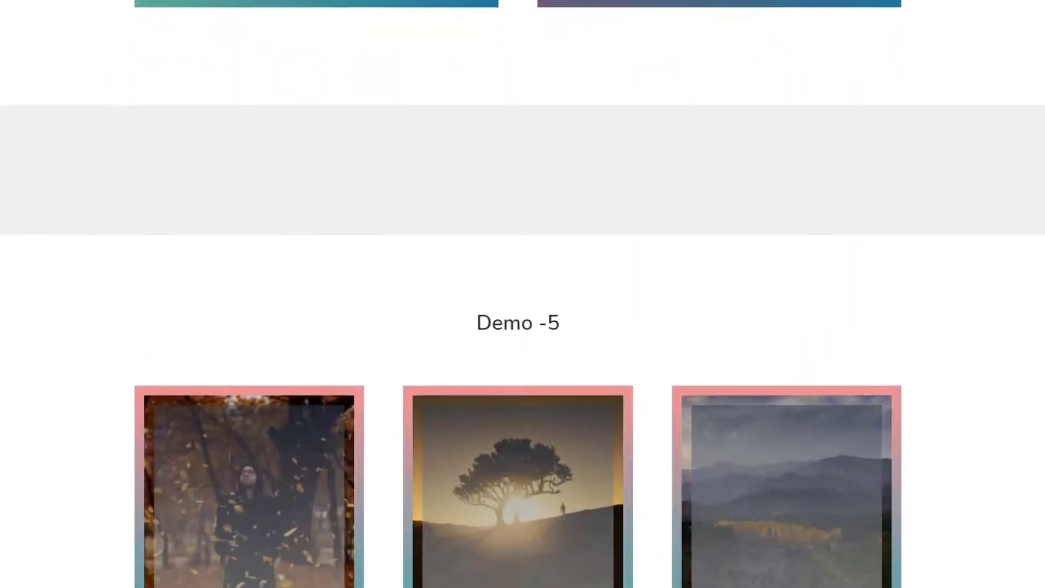
scroll(522, 294, "down", 2)
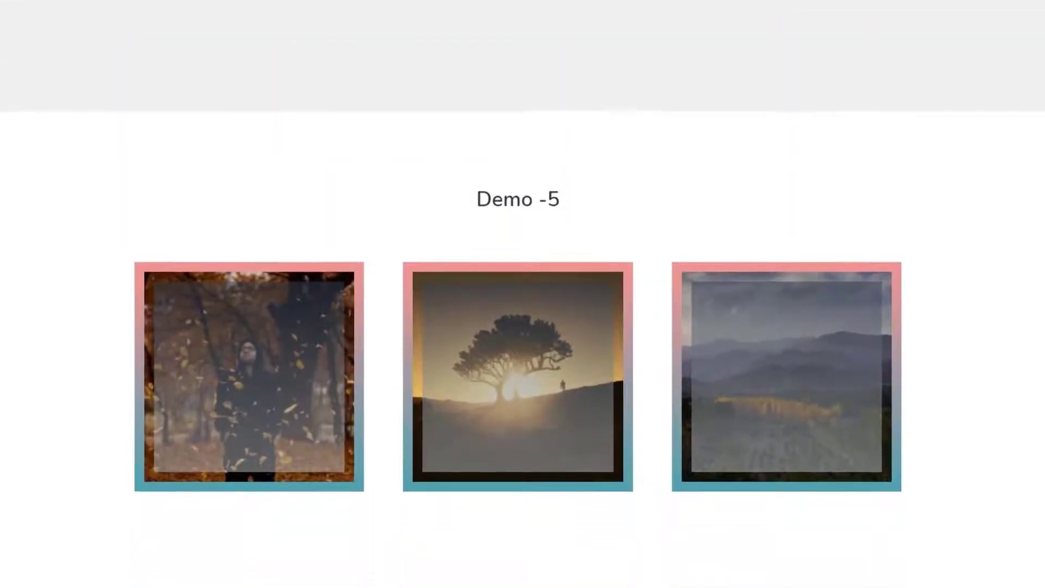
scroll(523, 294, "down", 1)
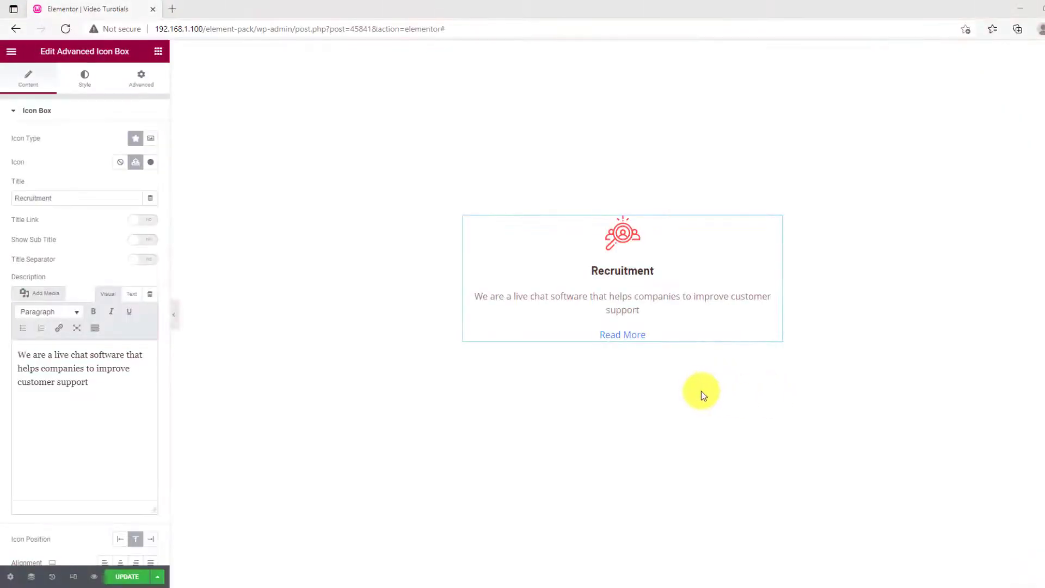
mouse_move(622, 278)
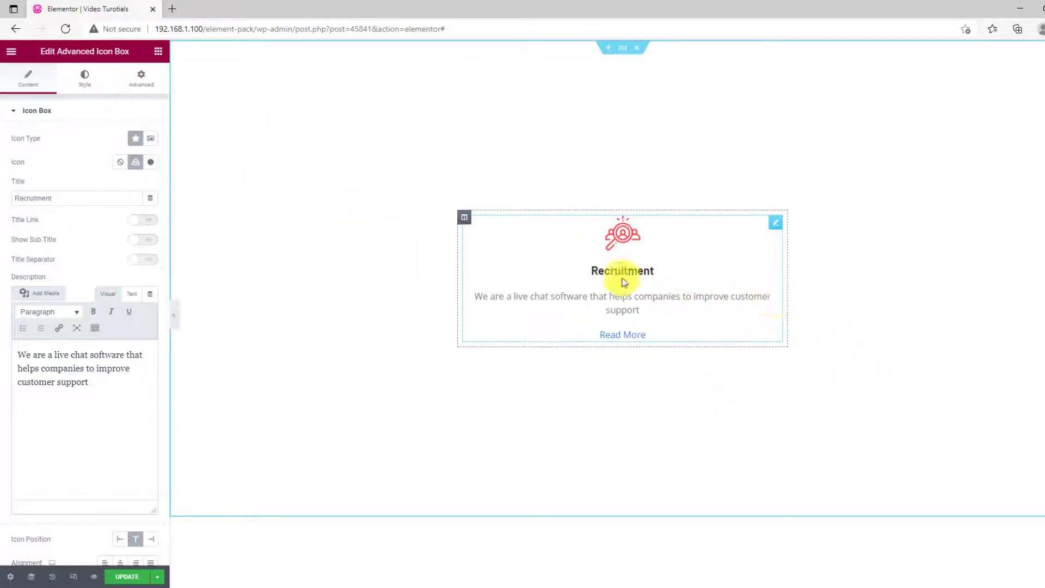
Step: Set the Recruitment box's Advanced background type to Classic
left_click(141, 79)
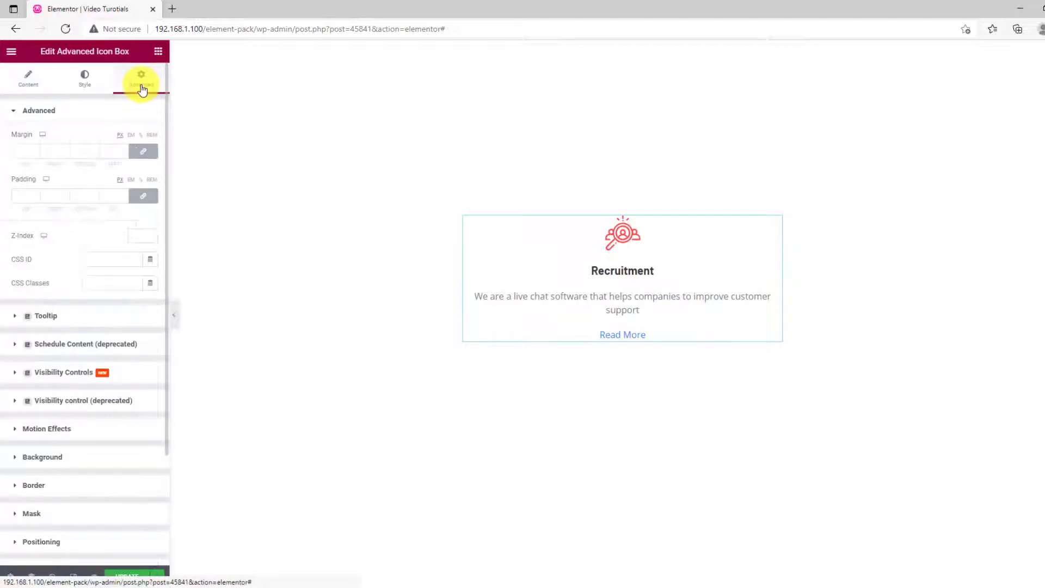
left_click(66, 463)
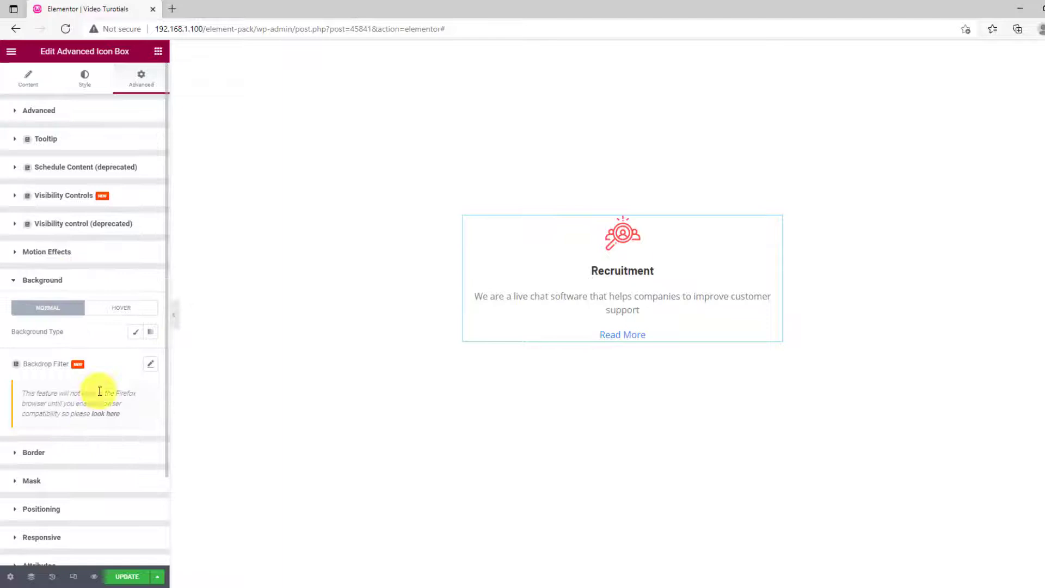
left_click(136, 338)
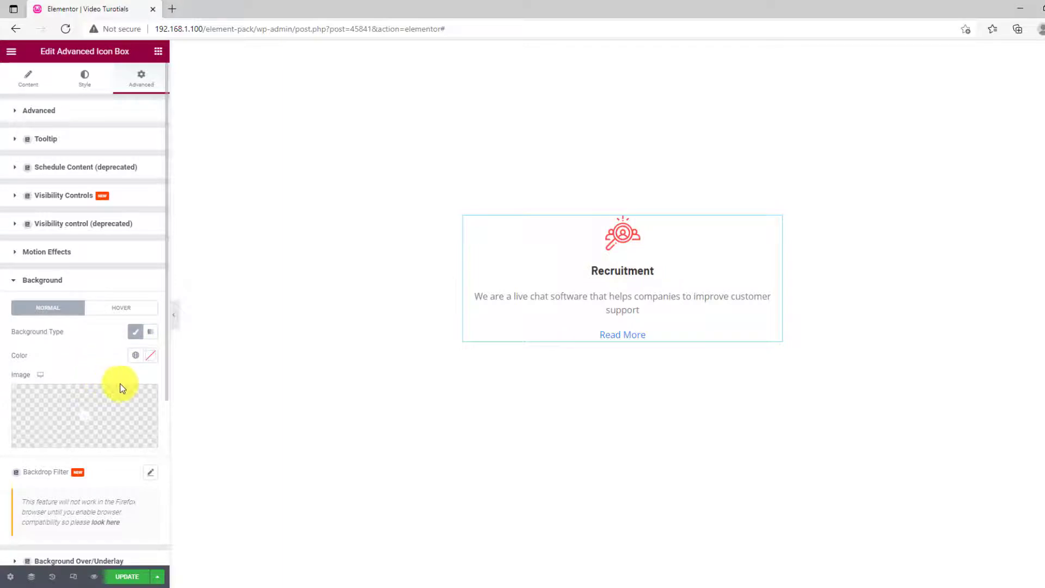
scroll(120, 387, "down", 3)
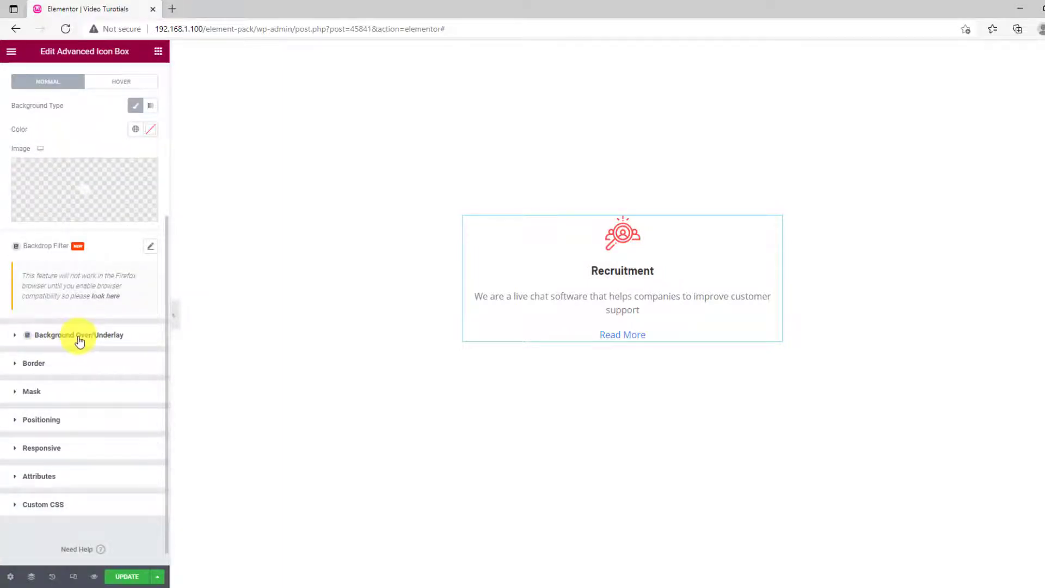
Step: Make the Recruitment box's background overlay a gradient with a bright blue first colour
left_click(109, 336)
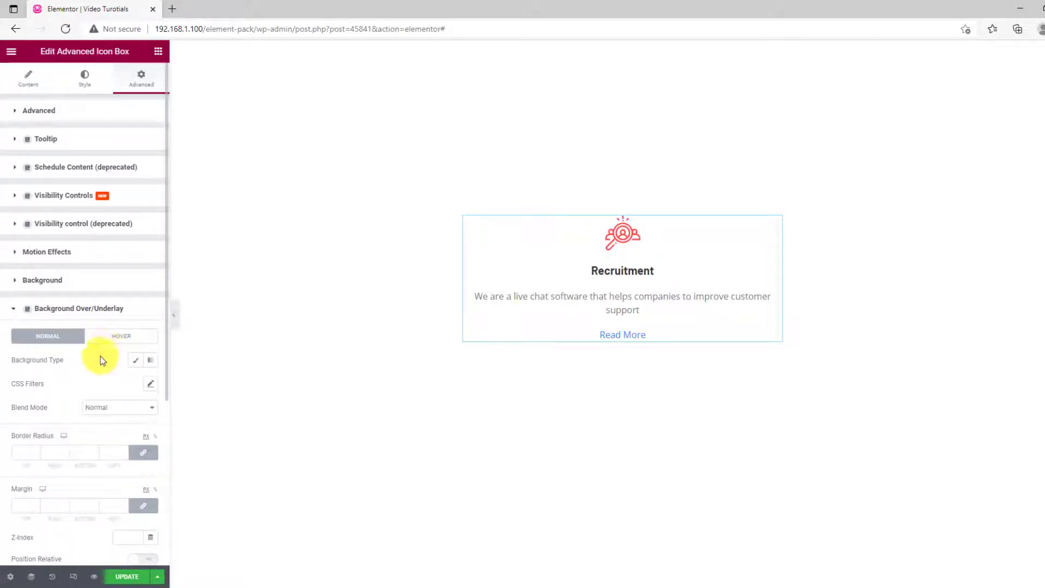
scroll(96, 370, "down", 1)
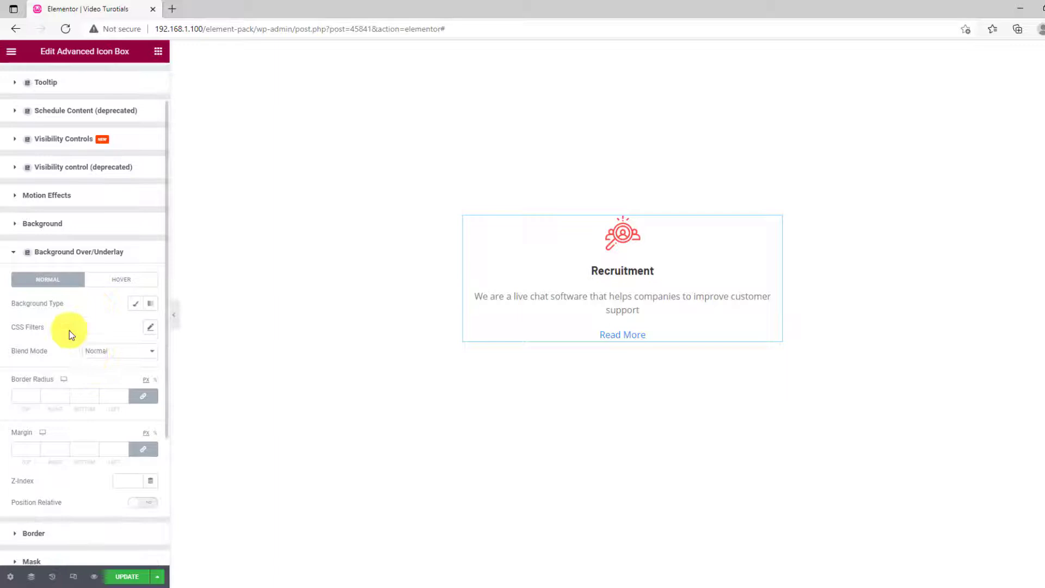
left_click(150, 307)
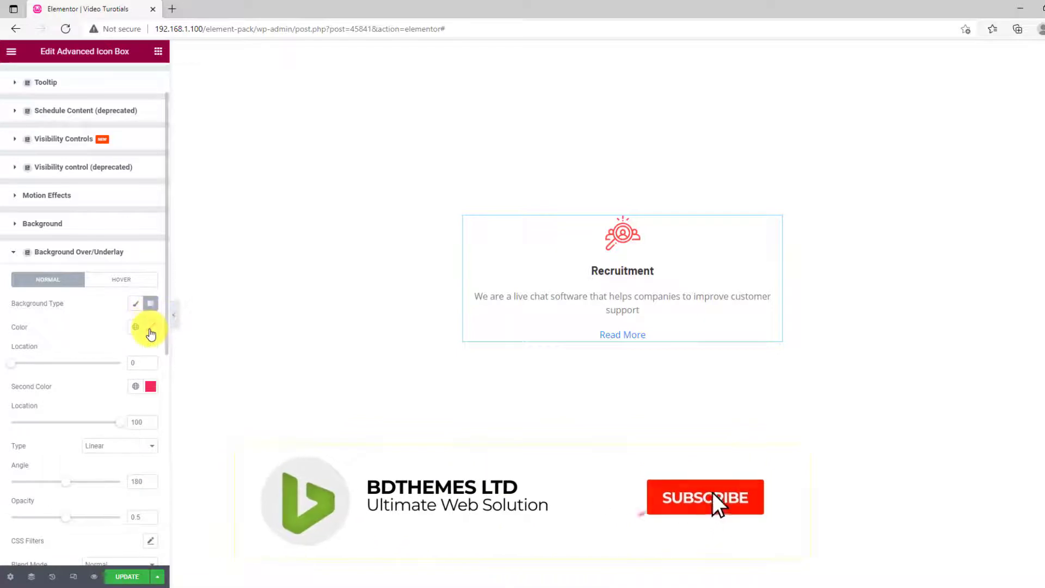
left_click(150, 328)
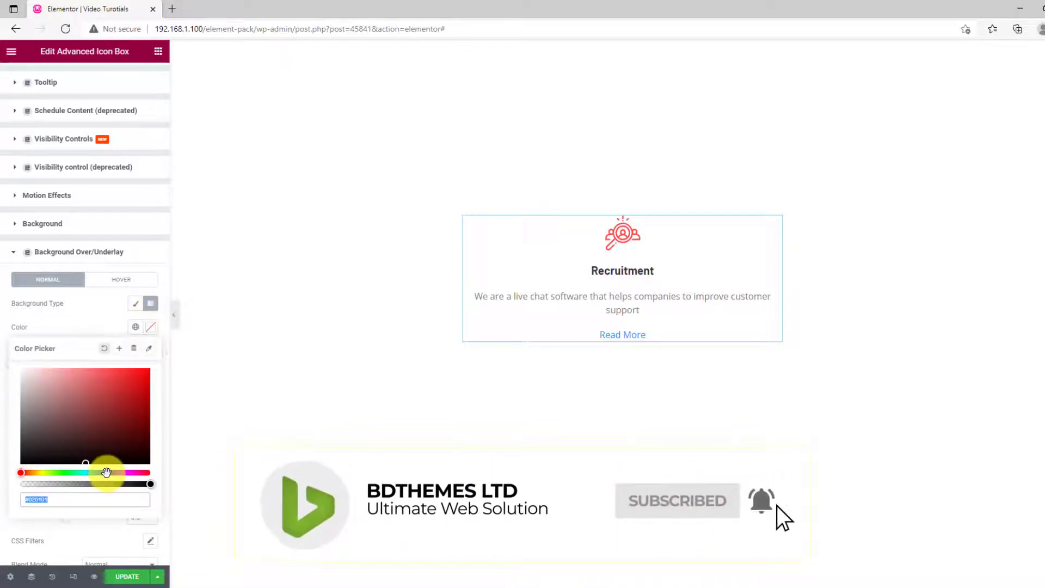
left_click(106, 472)
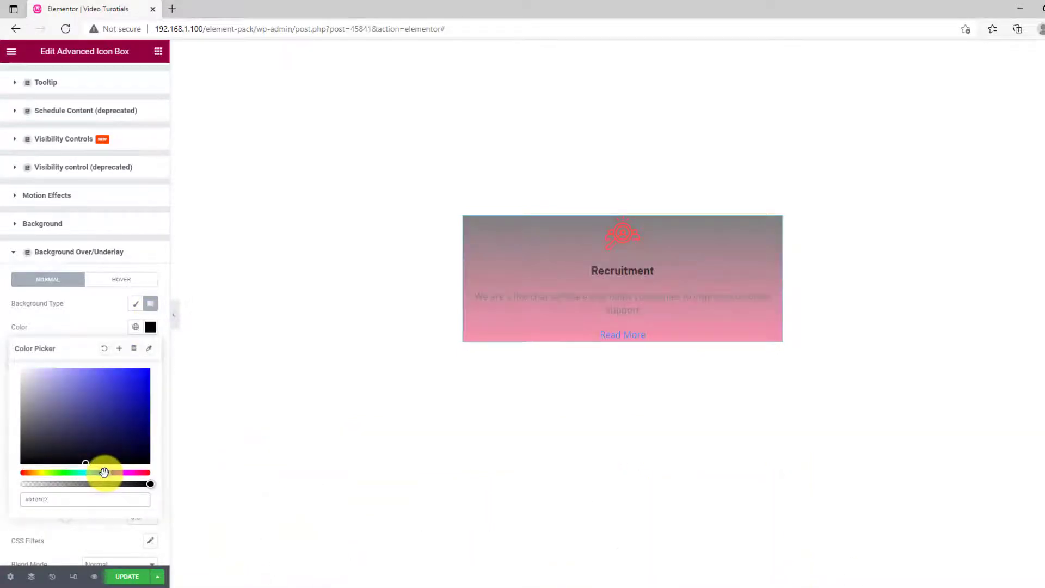
left_click(129, 391)
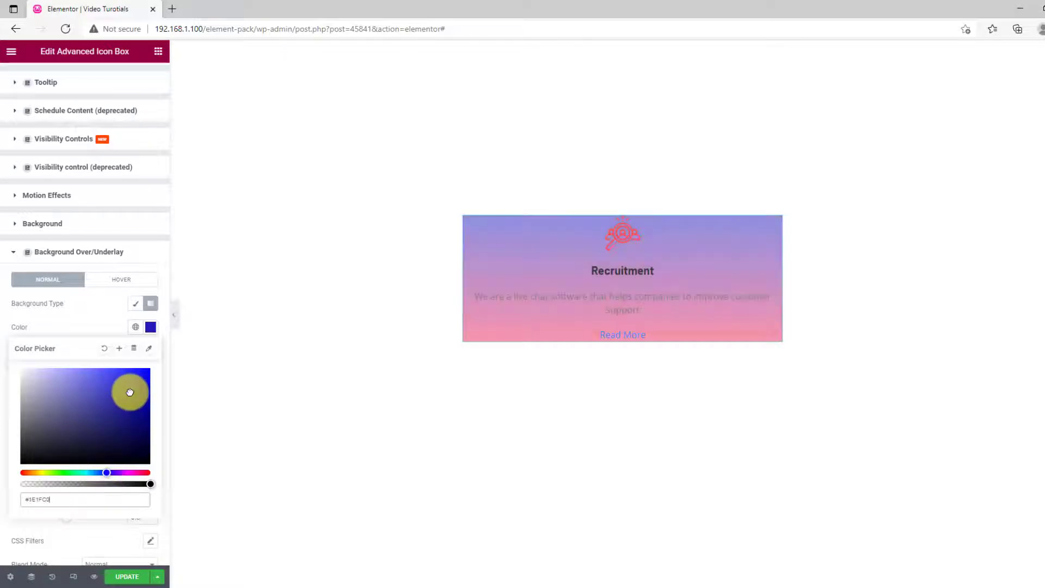
left_click_drag(128, 392, 144, 373)
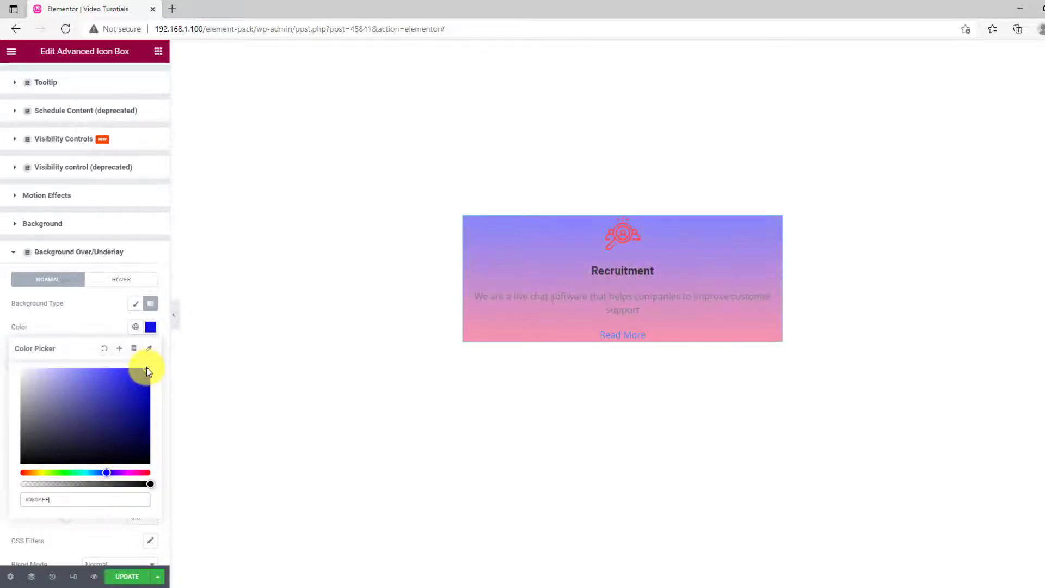
left_click(114, 327)
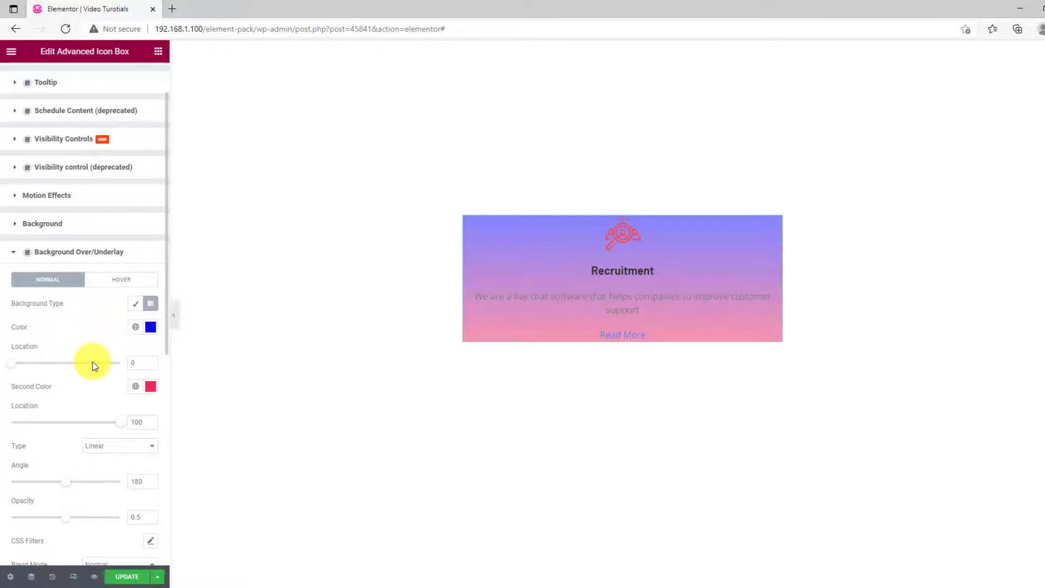
scroll(92, 365, "up", 2)
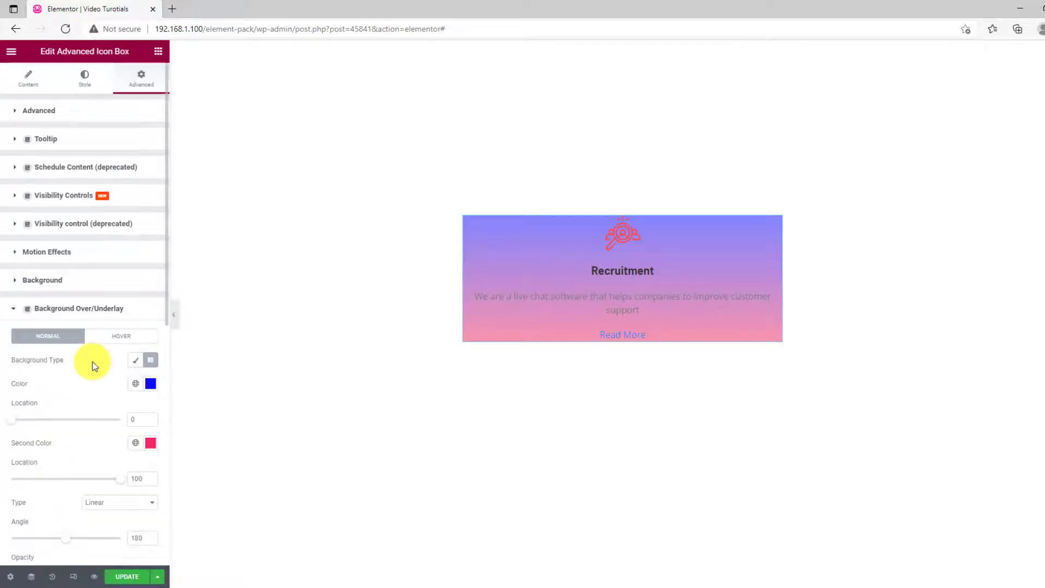
Step: Set linked margins to 5 and linked padding to 50 on all sides
left_click(103, 119)
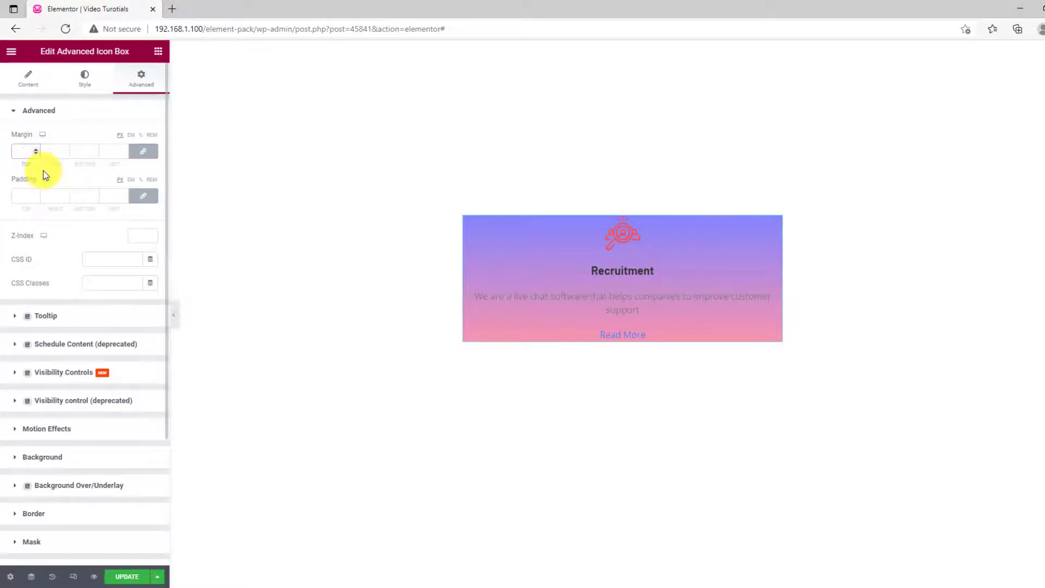
type("5")
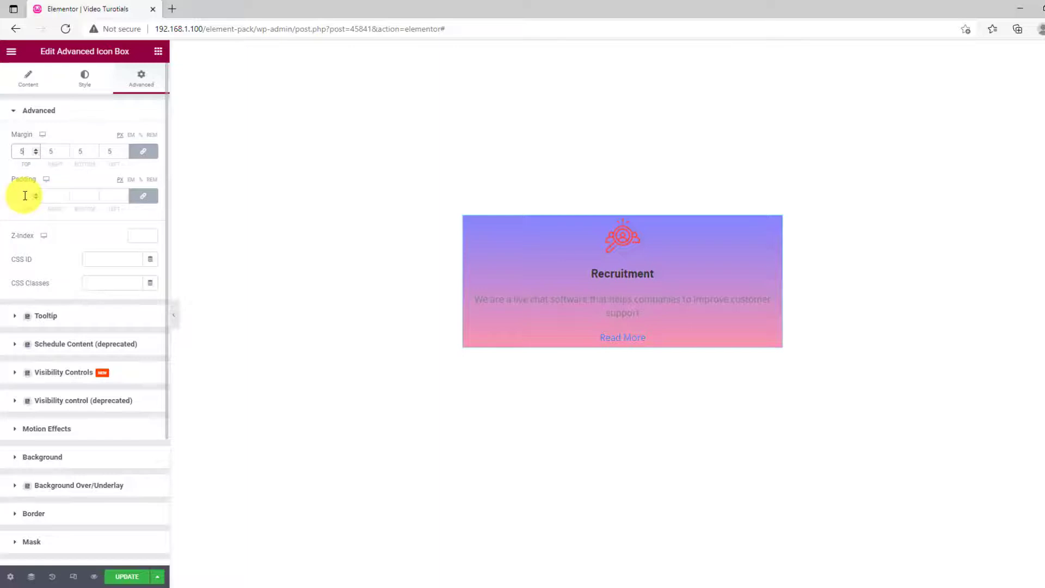
left_click(25, 196)
type("50")
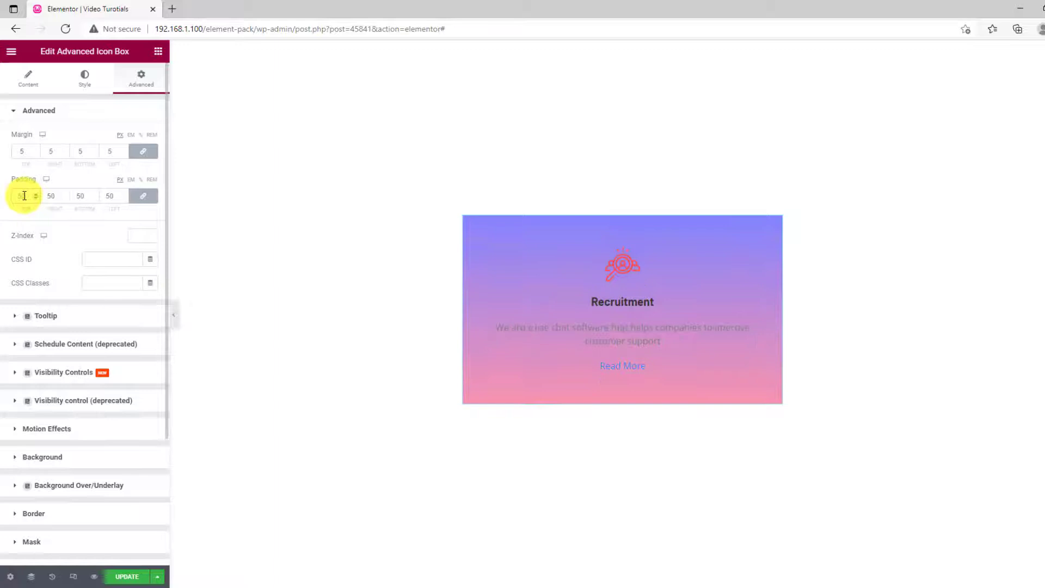
scroll(61, 264, "down", 2)
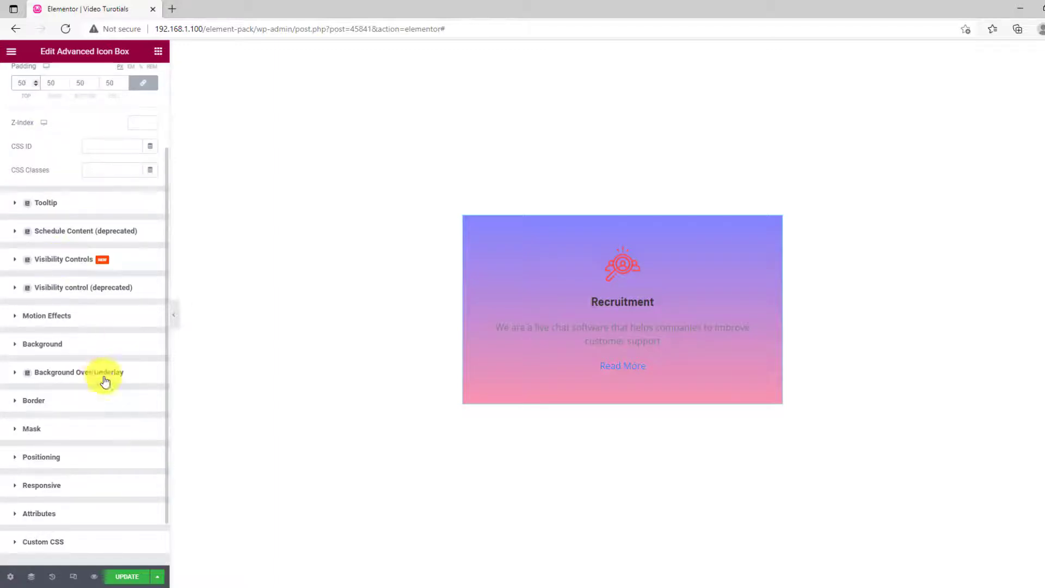
Step: Set the Recruitment card's background colour to white (#FFFFFF)
left_click(87, 349)
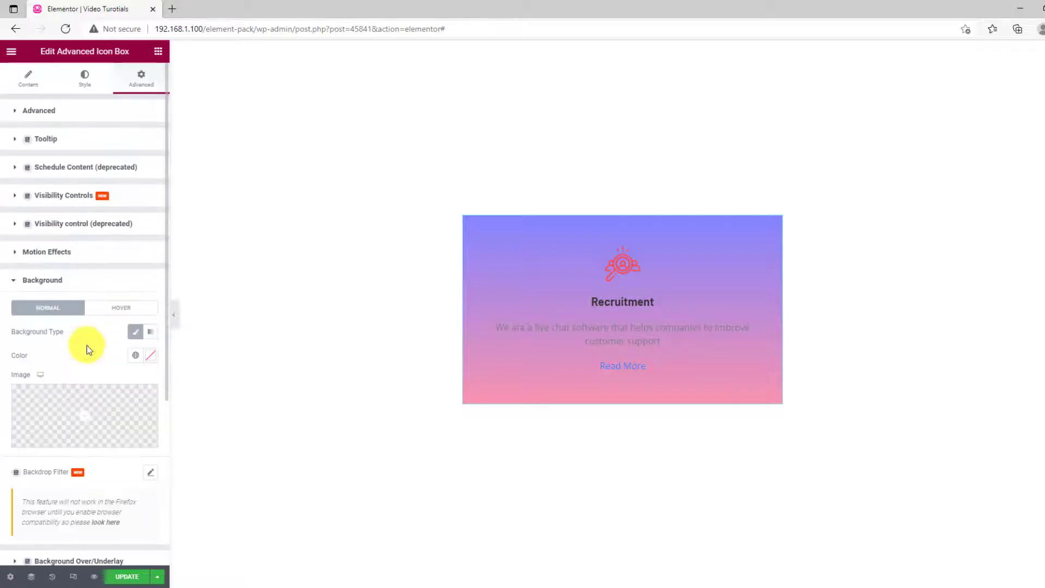
left_click(148, 355)
left_click_drag(58, 408, 32, 409)
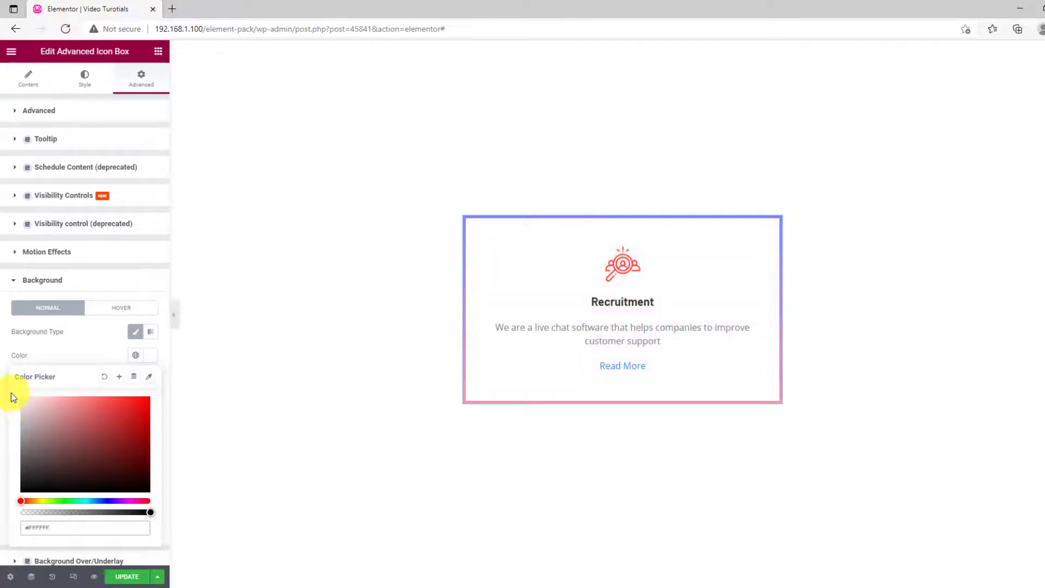
scroll(922, 232, "down", 1)
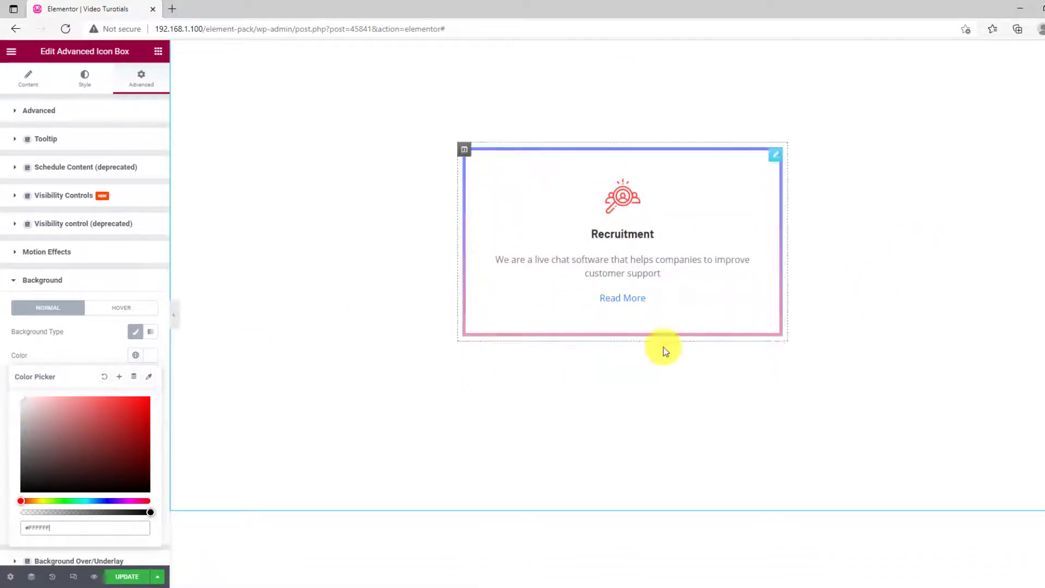
left_click(89, 363)
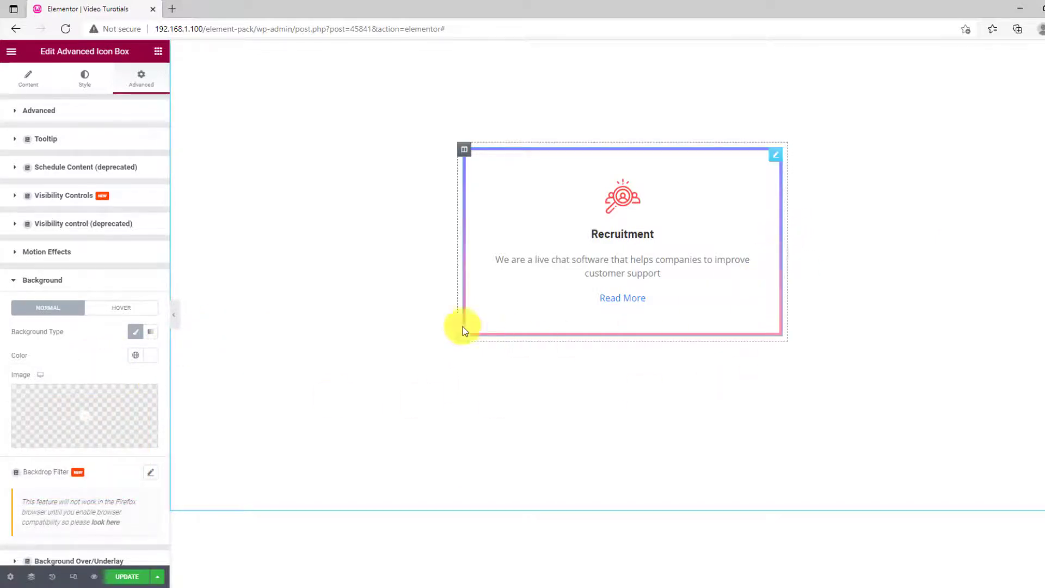
left_click(103, 281)
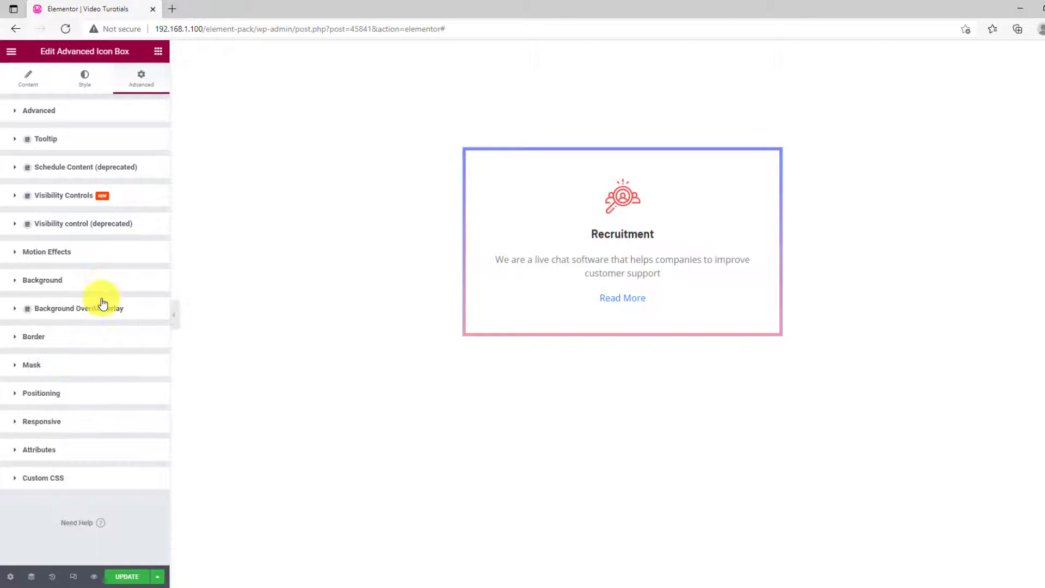
Step: Make the overlay's hover state a gradient with red as the first colour
left_click(102, 308)
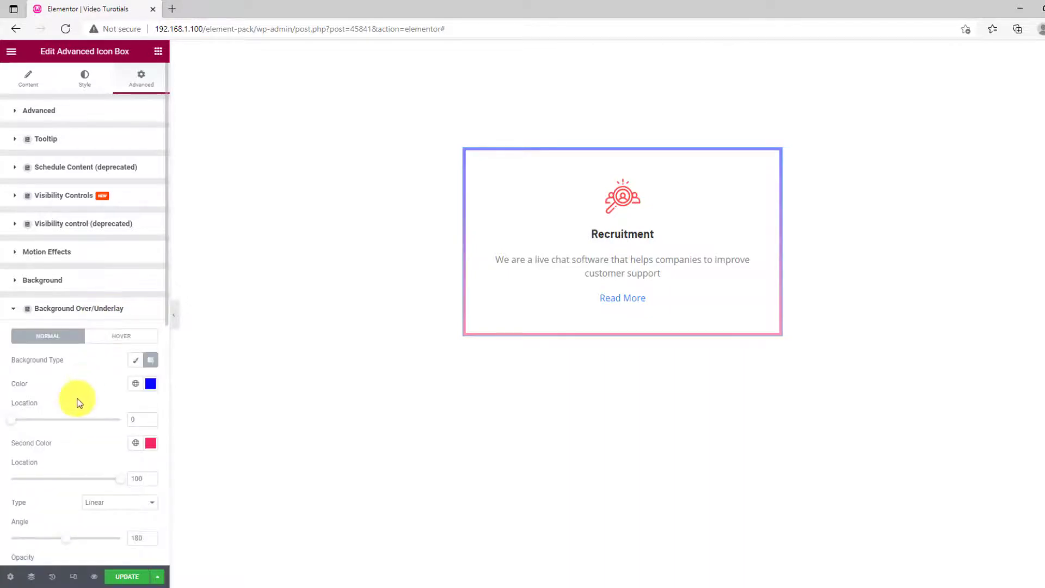
scroll(81, 397, "down", 1)
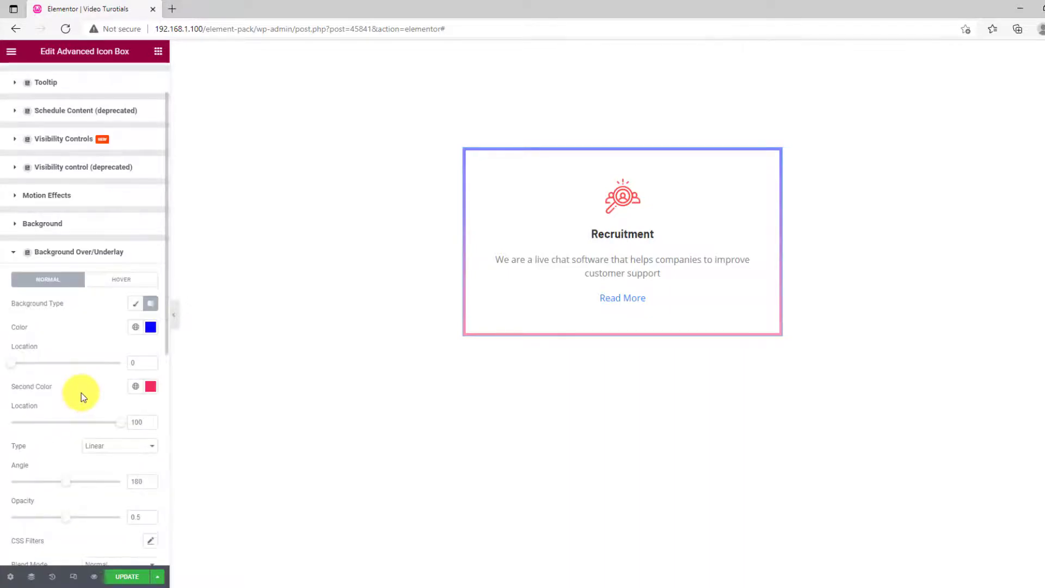
left_click(129, 284)
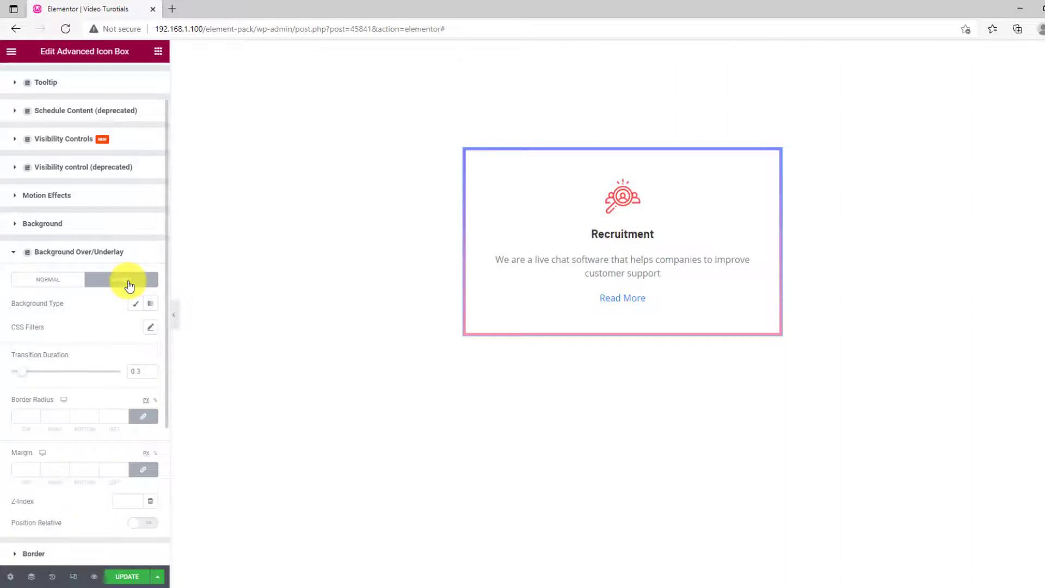
left_click(159, 306)
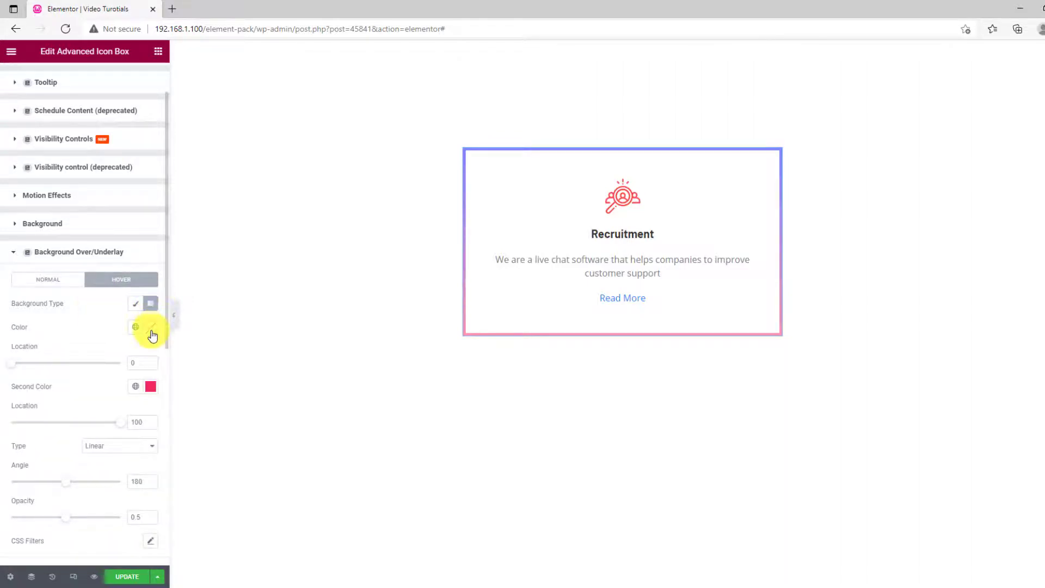
left_click(151, 328)
left_click(146, 374)
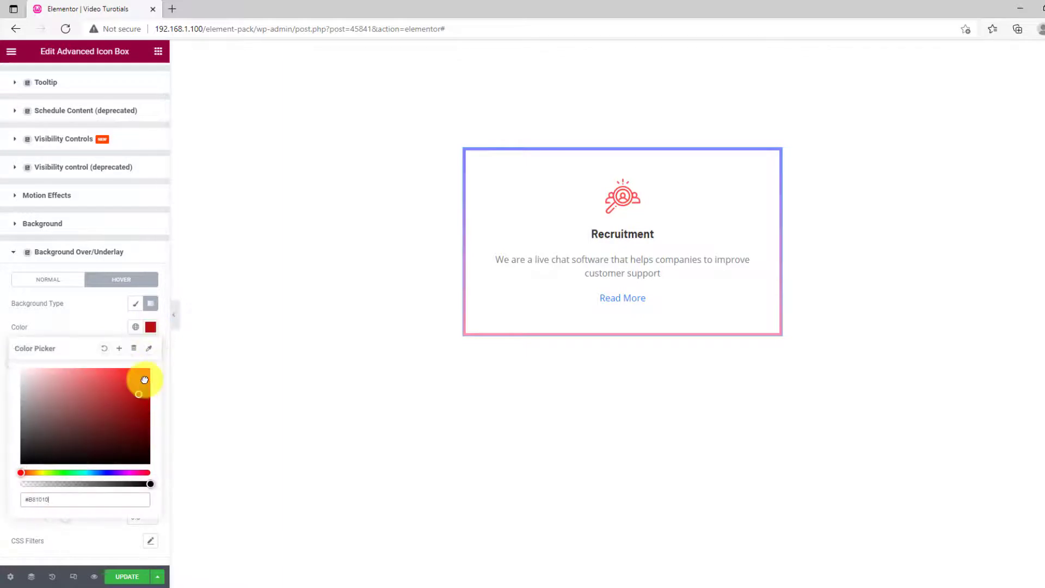
left_click(99, 324)
Step: Set the hover gradient's second colour to vivid blue, then return to Normal
left_click(150, 387)
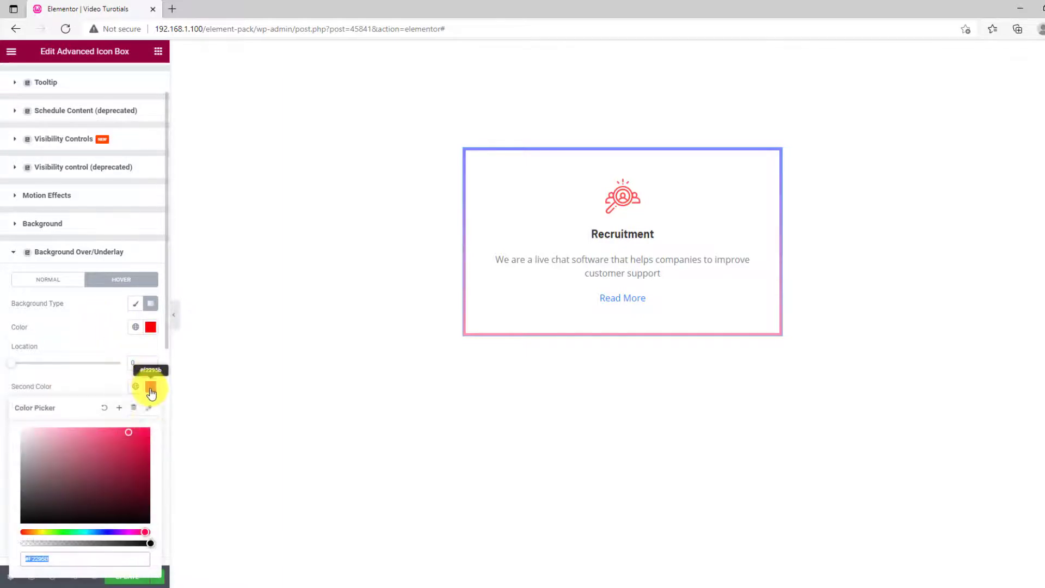
left_click(107, 531)
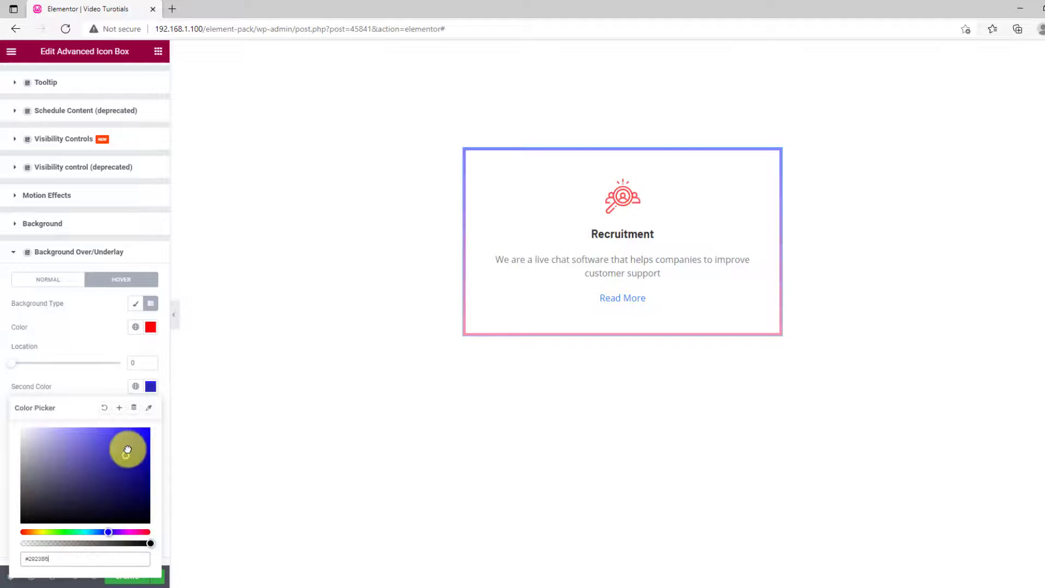
left_click(141, 429)
left_click(103, 381)
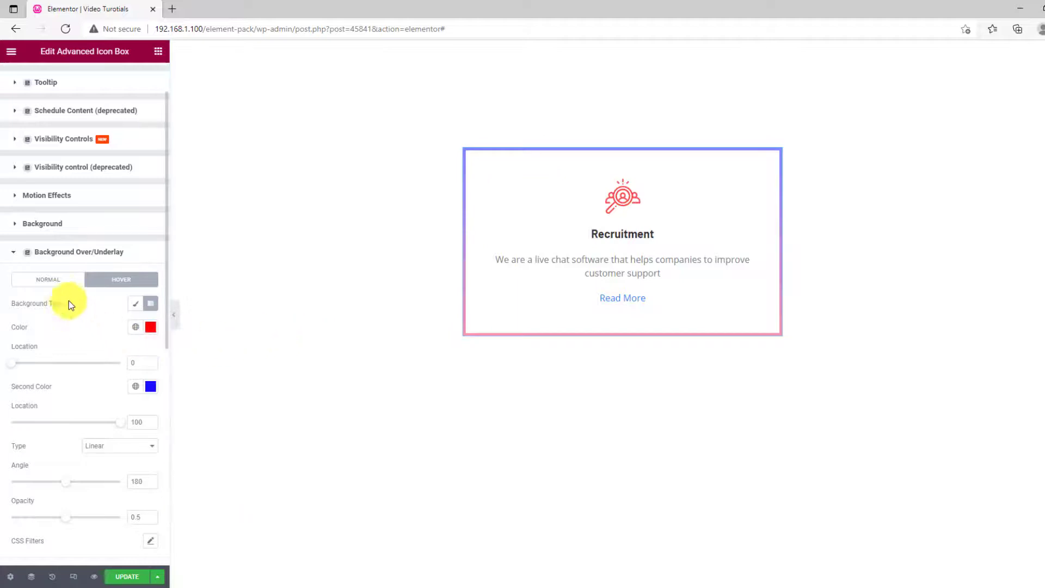
left_click(55, 284)
scroll(63, 390, "down", 1)
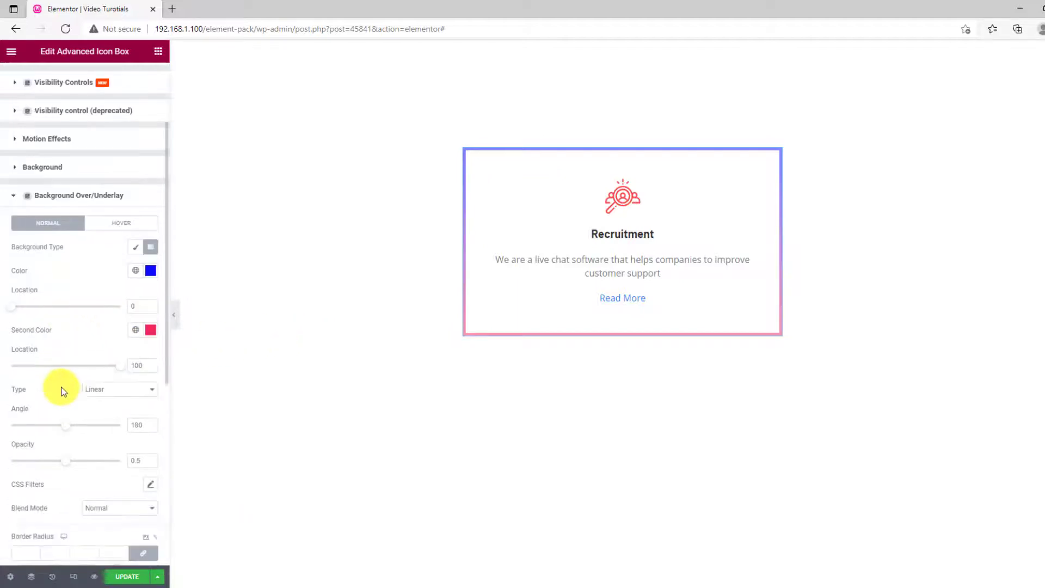
scroll(62, 391, "down", 2)
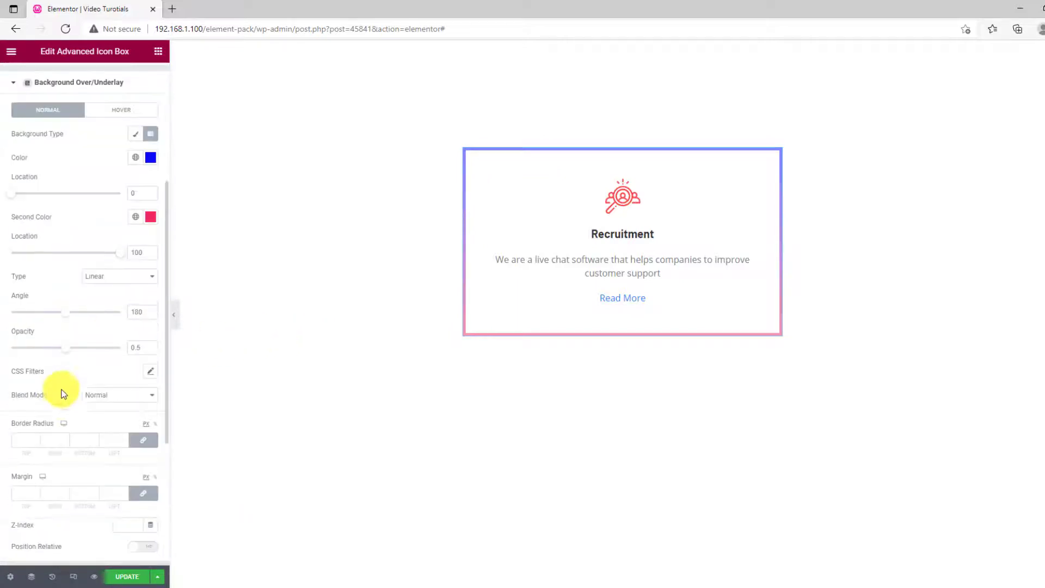
Step: Give the overlay a linked border radius of 10 and a normal gradient angle of 100
left_click(26, 450)
type("10")
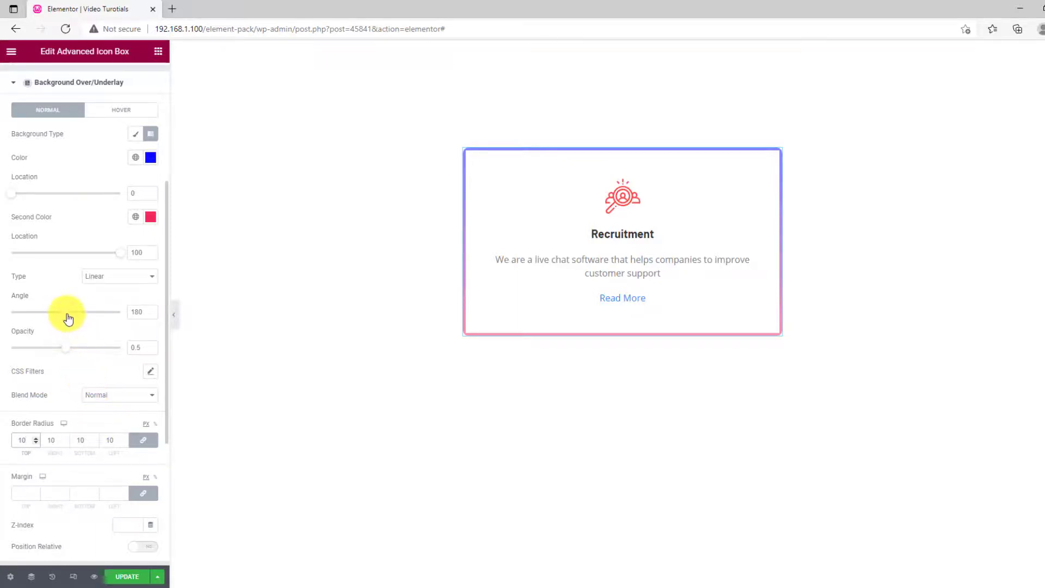
mouse_move(67, 318)
left_mouse_down()
mouse_move(98, 319)
mouse_move(44, 320)
left_mouse_up()
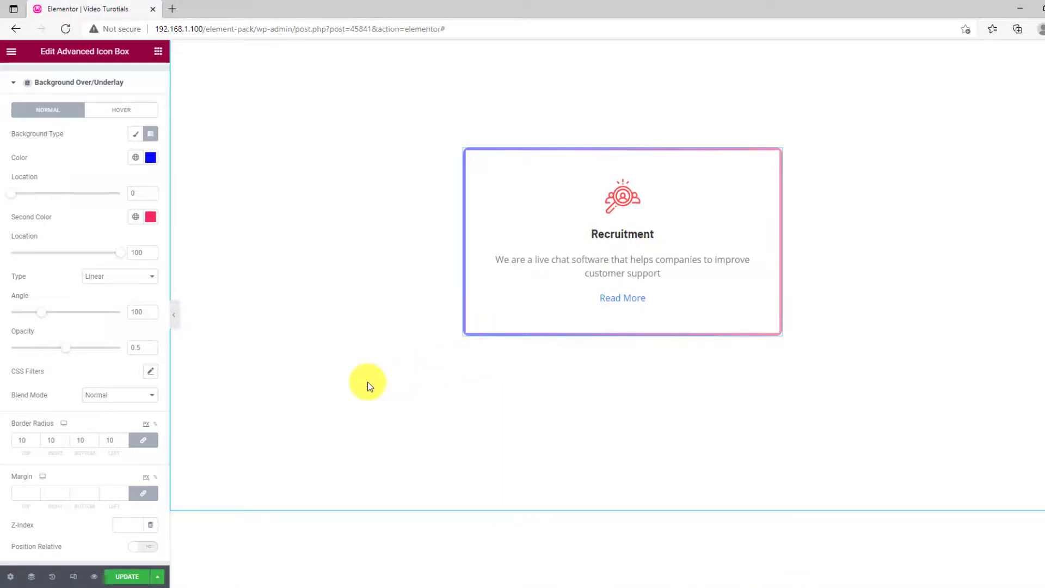
scroll(103, 350, "up", 1)
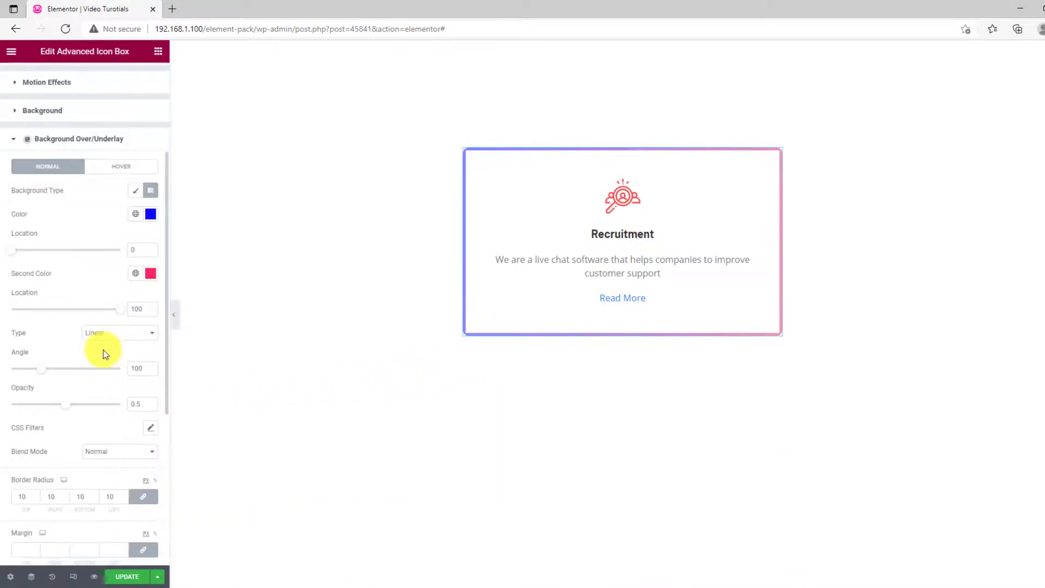
Step: Change the hover overlay gradient's angle from 180 to 90 degrees
left_click(127, 168)
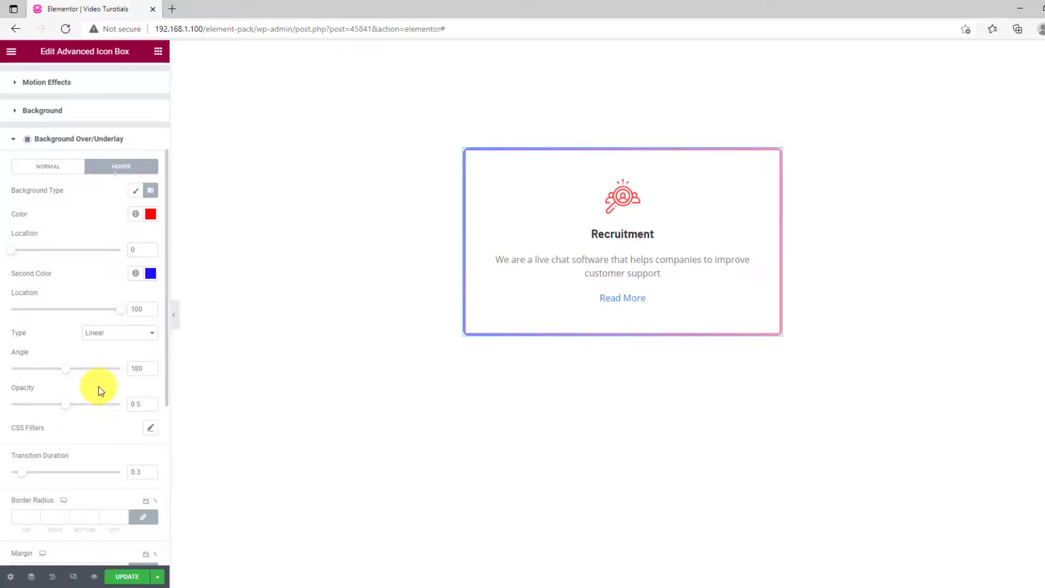
scroll(92, 406, "down", 1)
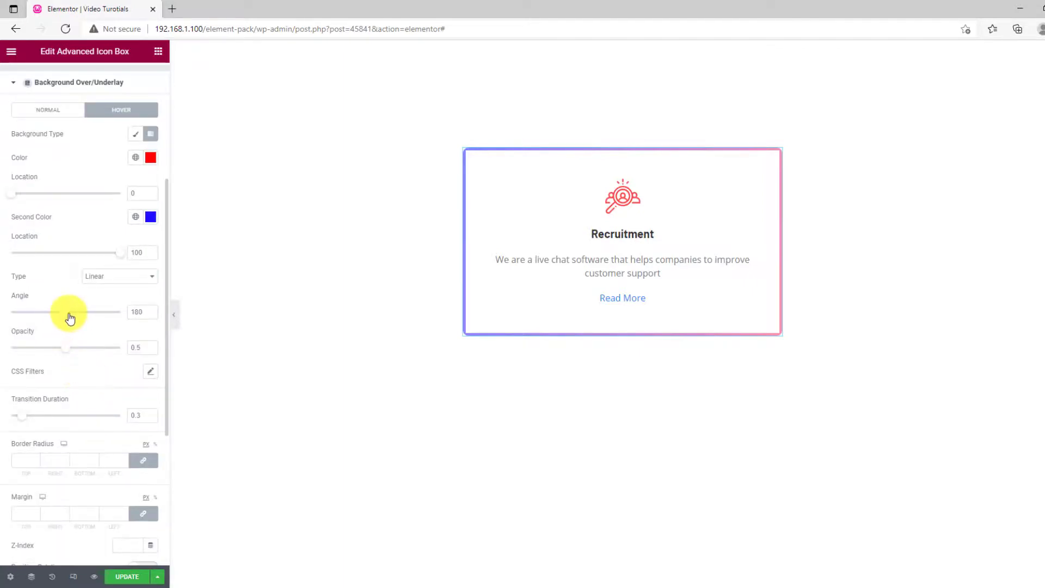
left_click_drag(69, 318, 41, 315)
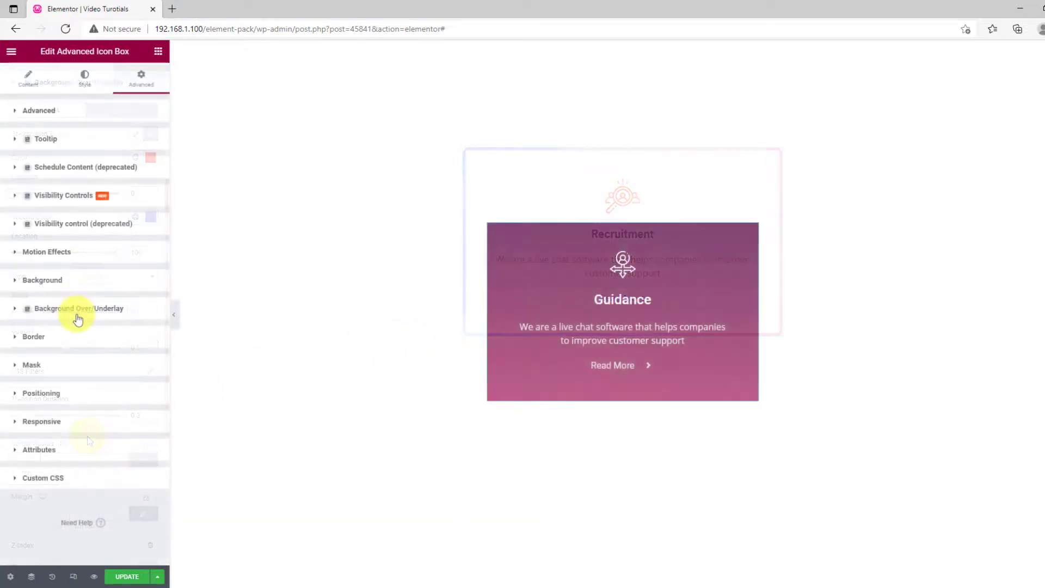
Step: Show the Guidance card's overlay hover settings, with custom image width 70
left_click(77, 309)
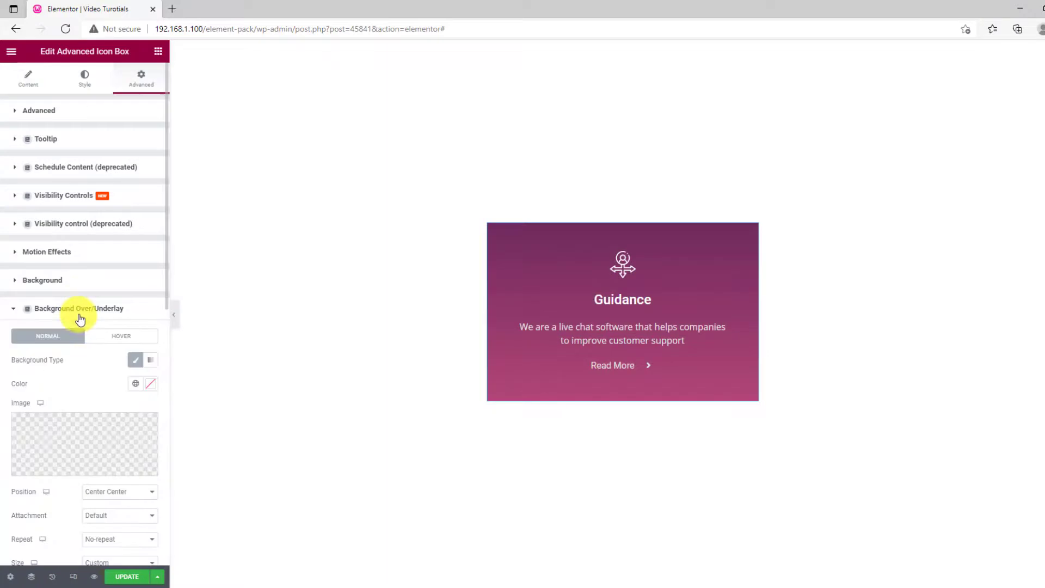
scroll(114, 304, "down", 2)
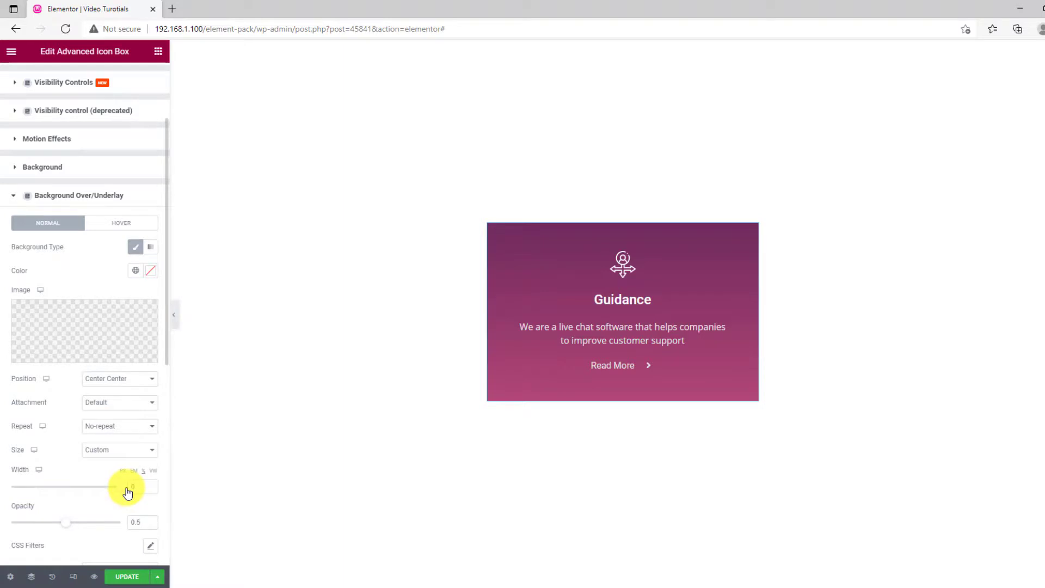
left_click(131, 227)
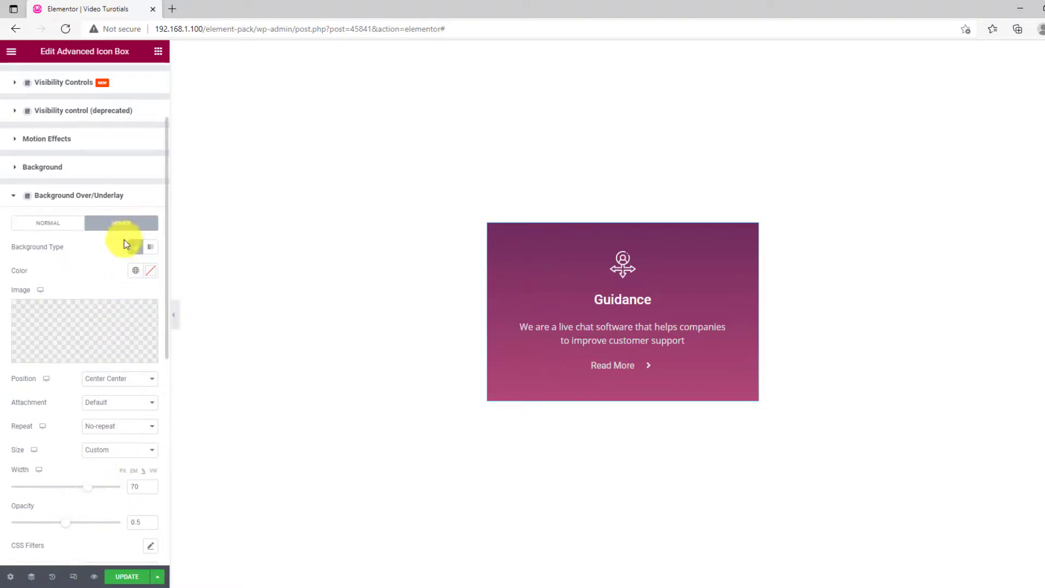